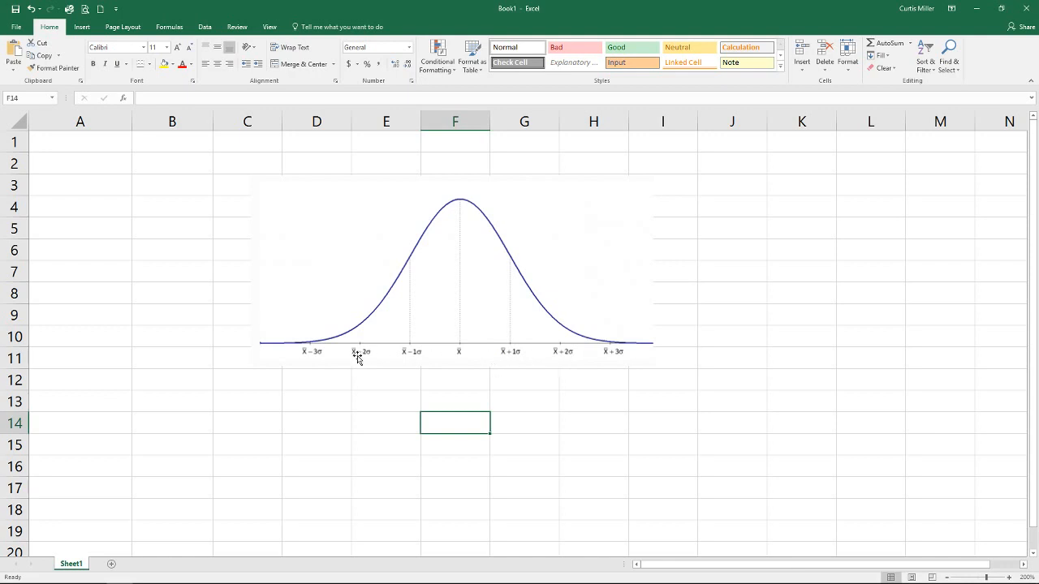
# - Move the bell curve picture so it spans roughly columns G to M, and select cell A1
pyautogui.moveTo(432, 293); pyautogui.dragTo(706, 269)
pyautogui.click(83, 147)
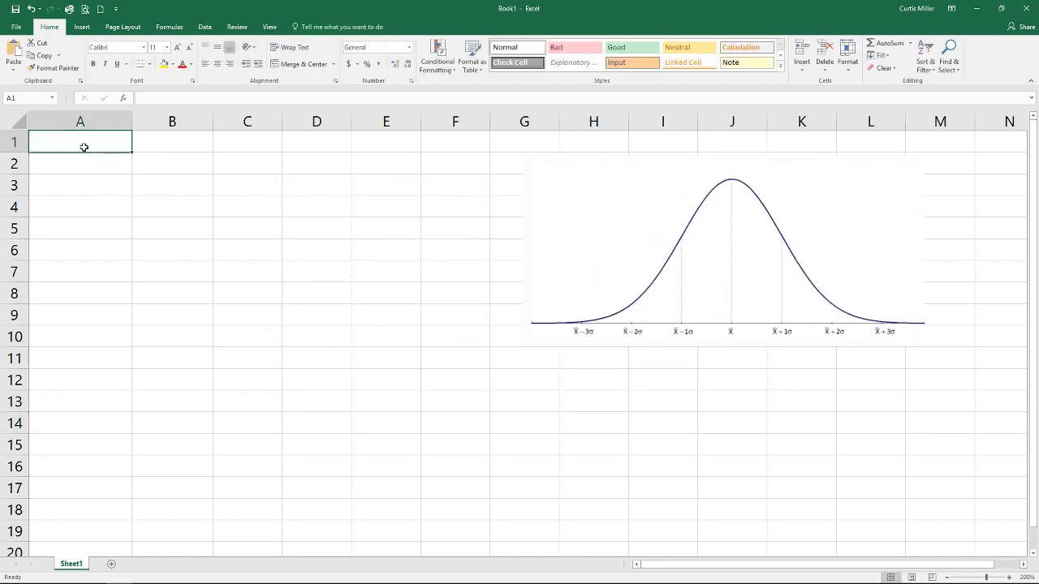
pyautogui.write('Normal')
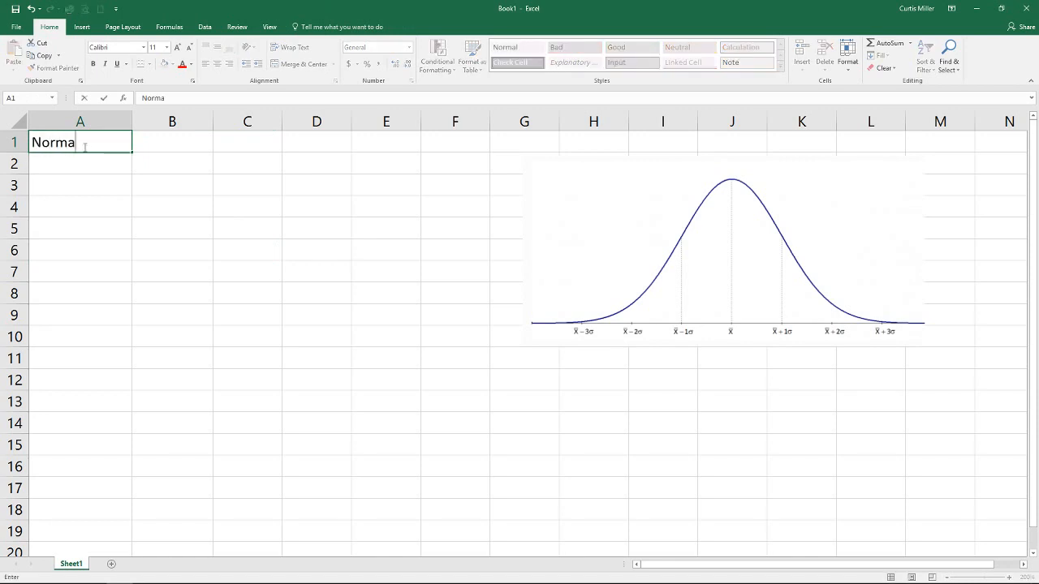
pyautogui.press('BackSpace')
pyautogui.press('BackSpace')
pyautogui.press('BackSpace')
pyautogui.press('BackSpace')
pyautogui.press('BackSpace')
pyautogui.press('BackSpace')
# - Enter the label Mean in A1 and the value 50 in B1
pyautogui.write('Mean')
pyautogui.press('Tab')
pyautogui.write('50')
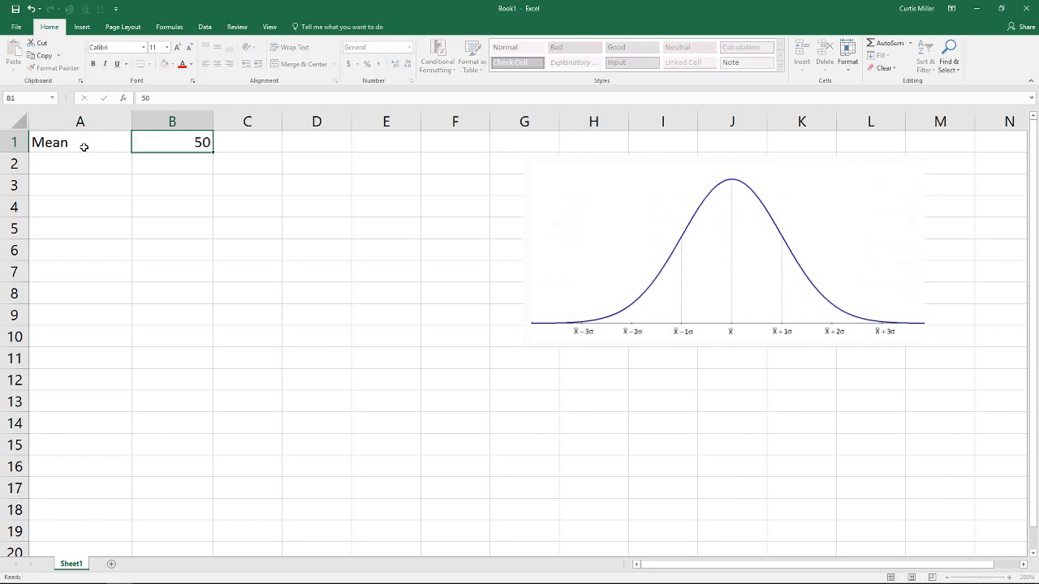
pyautogui.press('Return')
# - Enter the label Standard Dev in A2 and the value 25 in B2
pyautogui.write('Standar Dev')
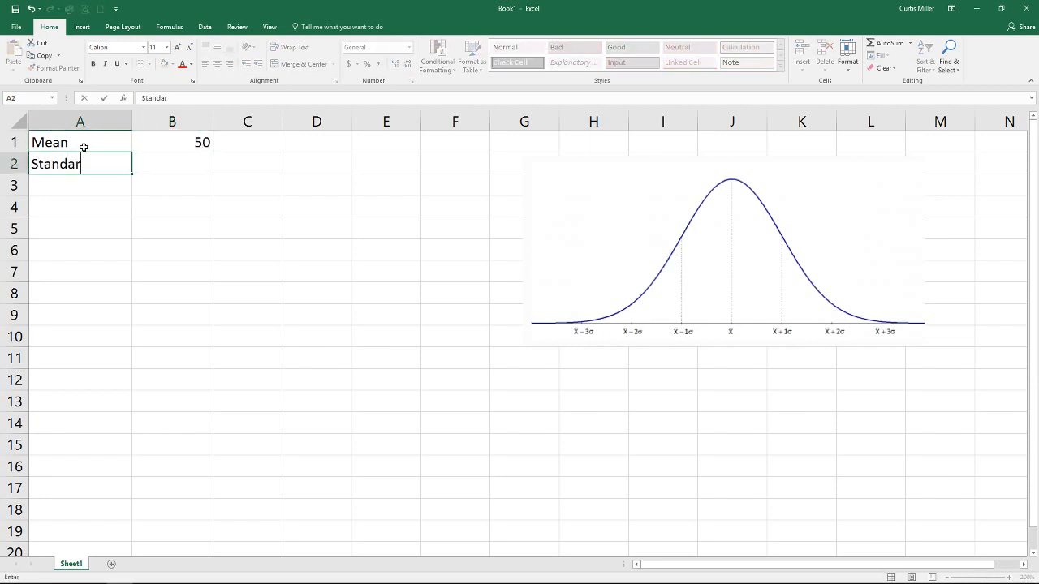
pyautogui.press('BackSpace')
pyautogui.press('BackSpace')
pyautogui.press('BackSpace')
pyautogui.press('BackSpace')
pyautogui.write('d Dev')
pyautogui.press('Tab')
pyautogui.write('25')
pyautogui.press('Return')
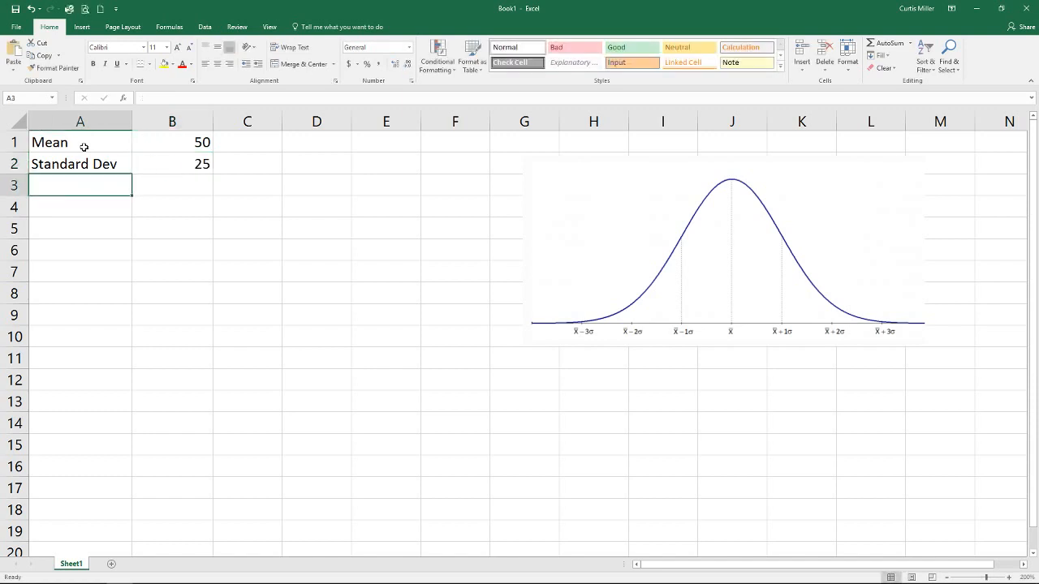
# - Leave row 3 empty and enter the label P(<=75) in A4
pyautogui.press('Return')
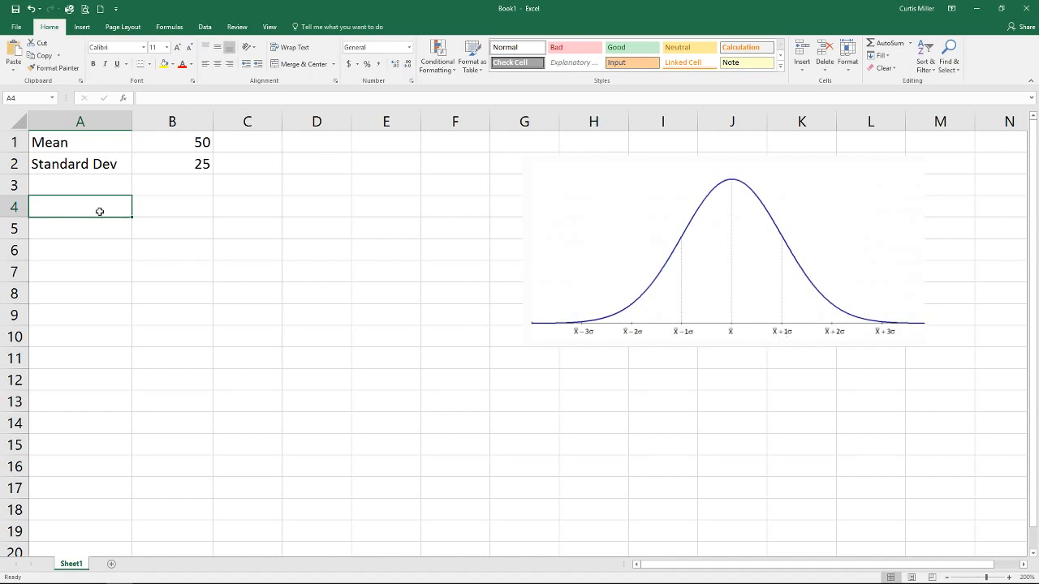
pyautogui.write('P(')
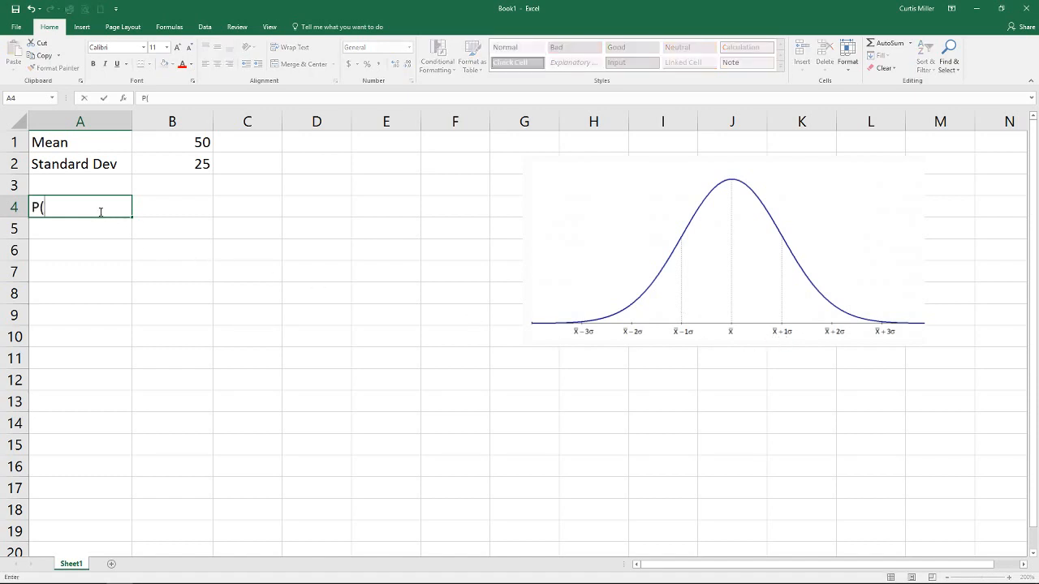
pyautogui.write('<=75)')
pyautogui.press('Tab')
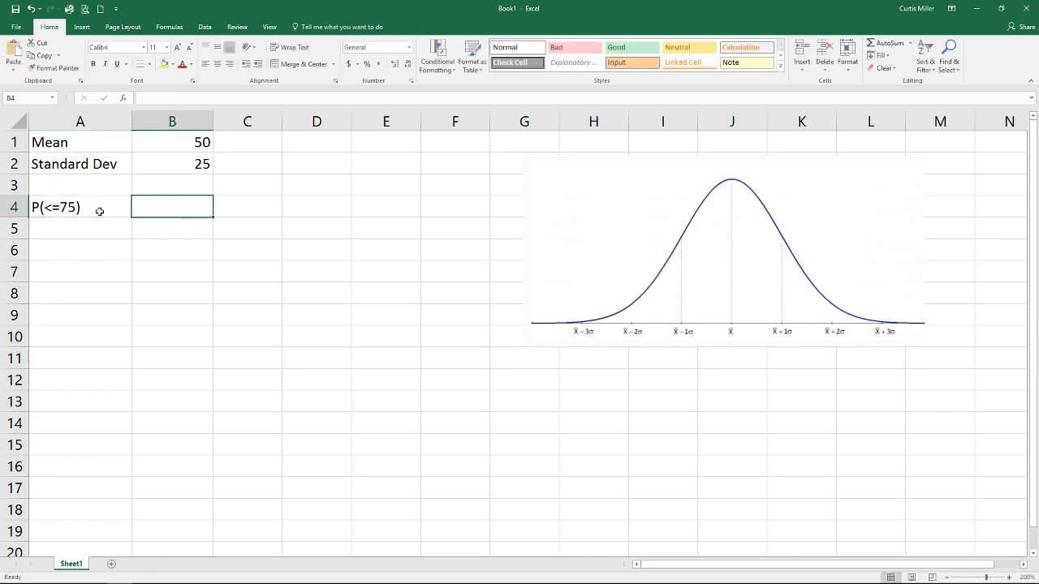
# - Start a NORM.DIST formula in B4 and open its function arguments dialog
pyautogui.write('=')
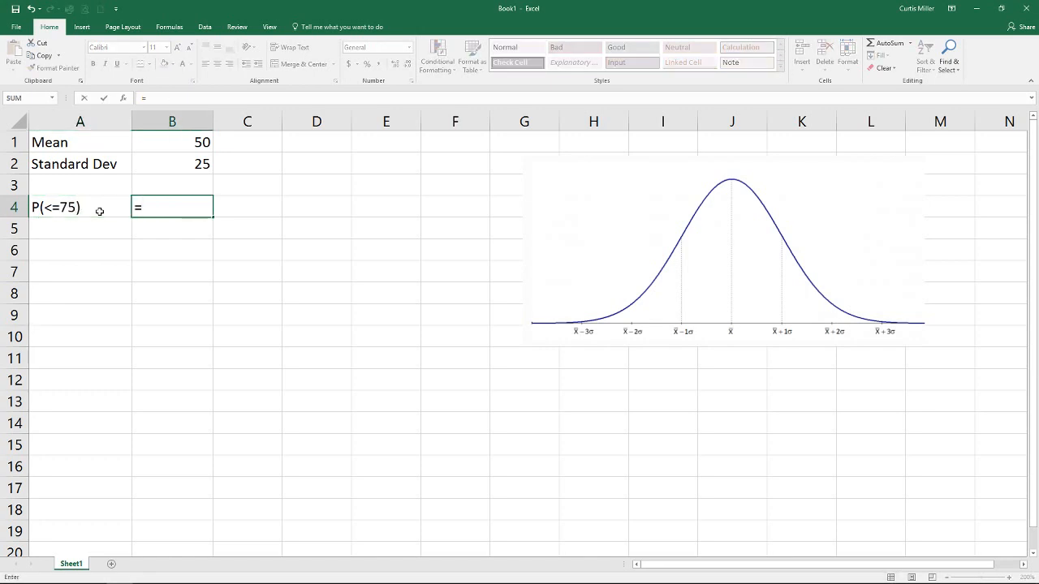
pyautogui.write('nor')
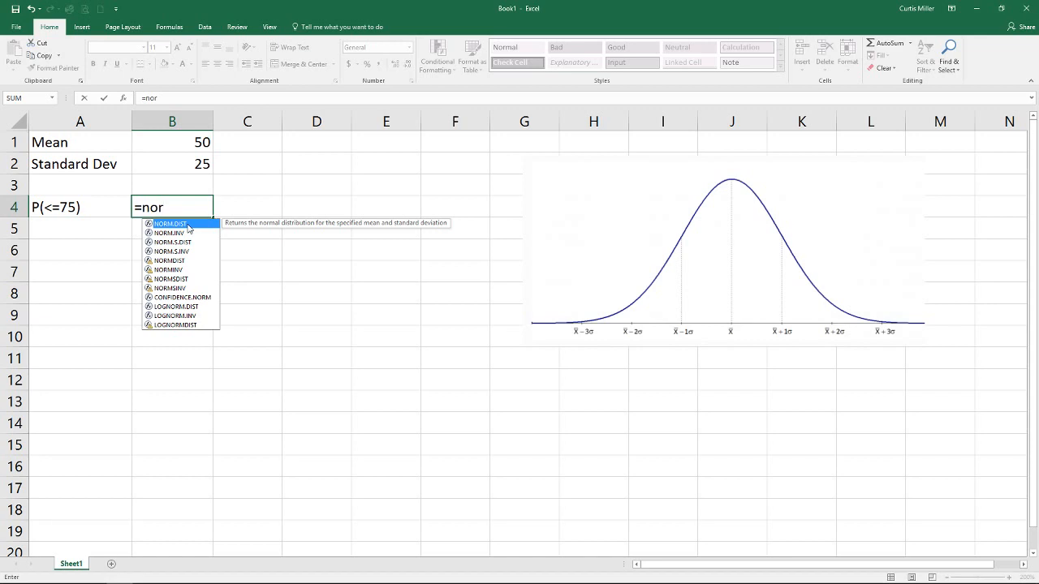
pyautogui.doubleClick(189, 224)
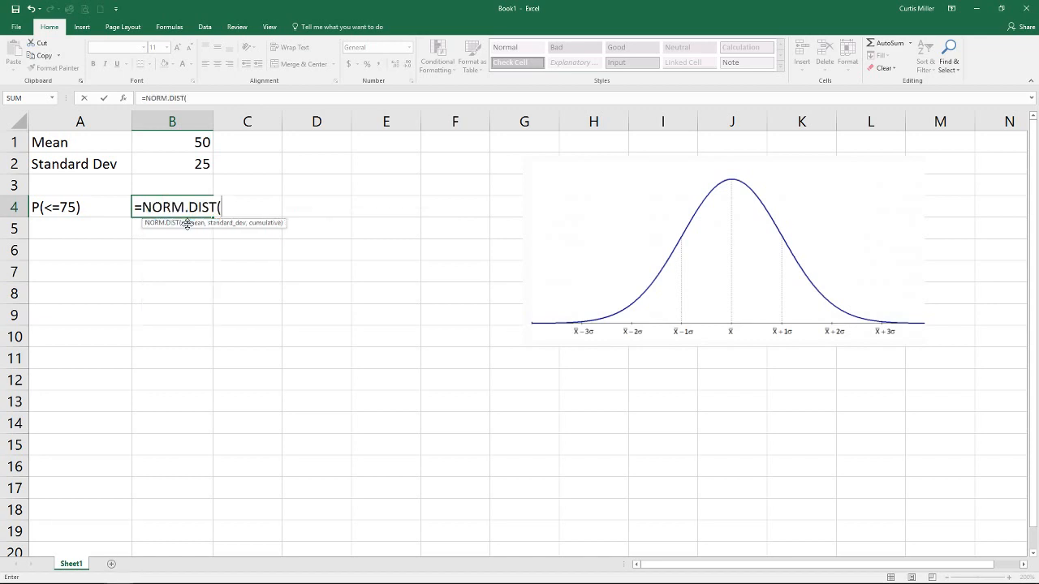
pyautogui.click(124, 98)
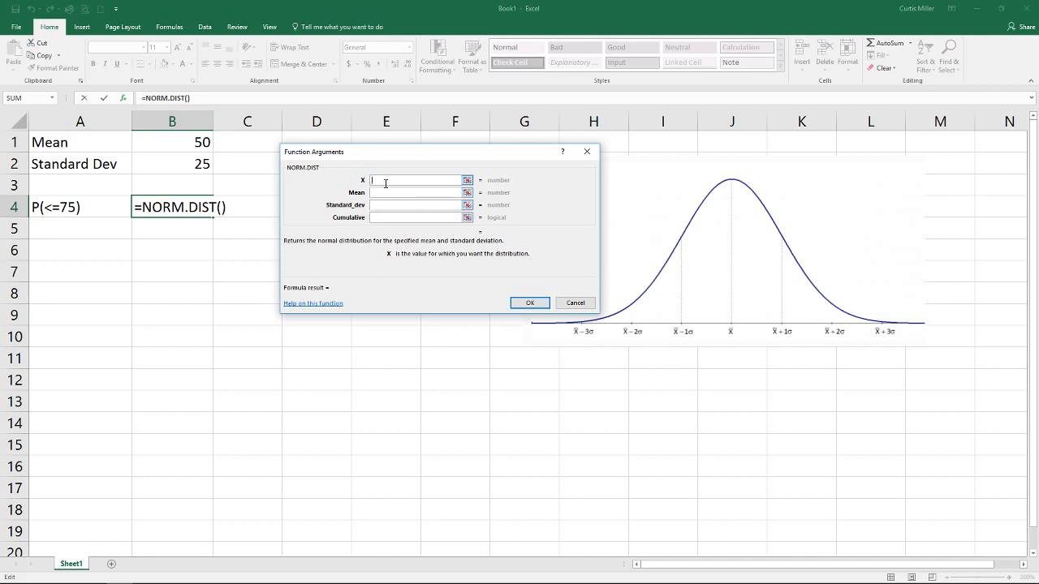
# - Complete the NORM.DIST function with X 75, mean $B$1, standard deviation $B$2 and cumulative TRUE
pyautogui.write('75')
pyautogui.click(389, 193)
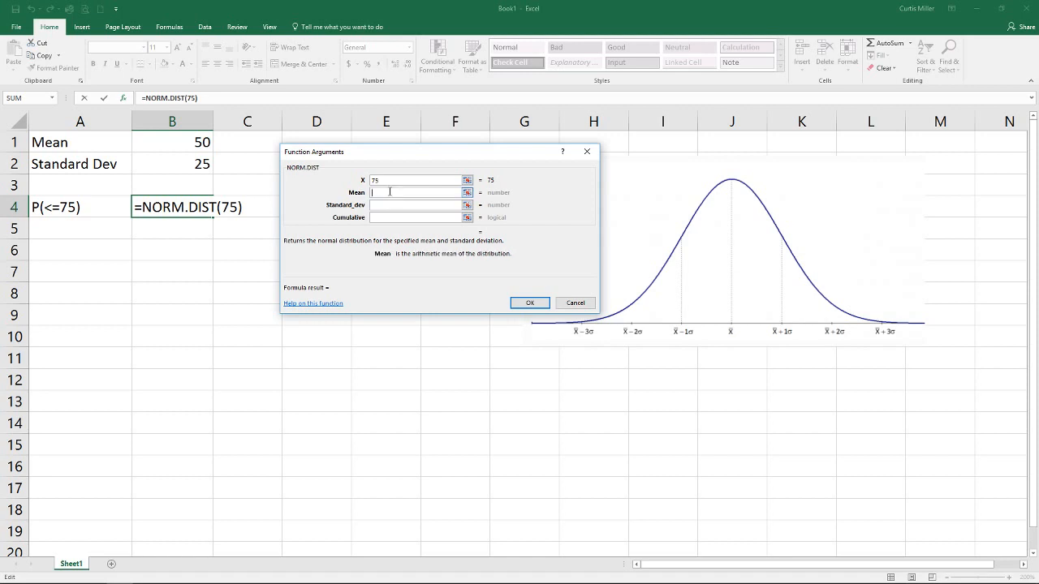
pyautogui.click(187, 145)
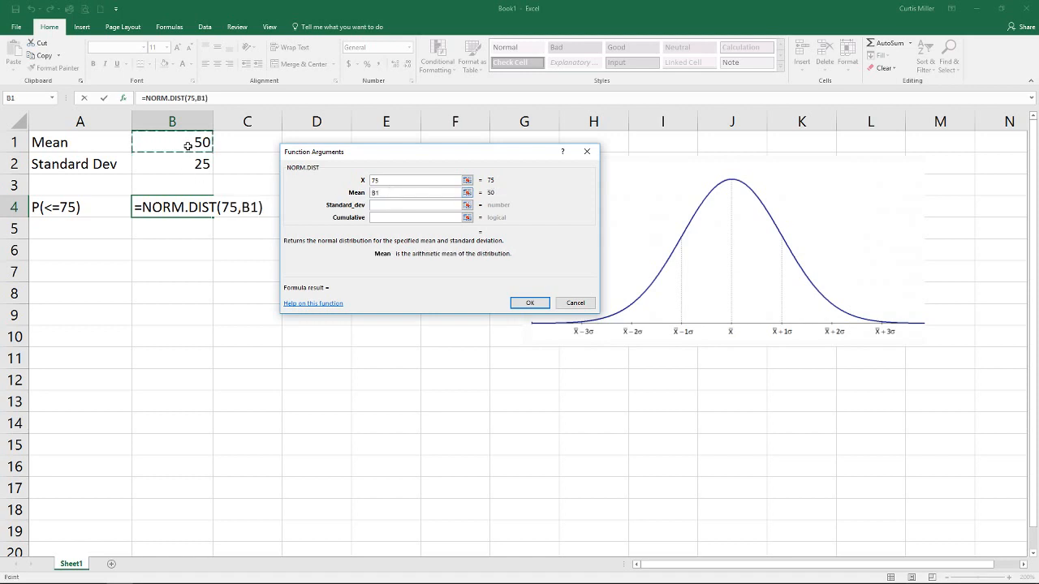
pyautogui.press('F4')
pyautogui.click(383, 205)
pyautogui.click(179, 166)
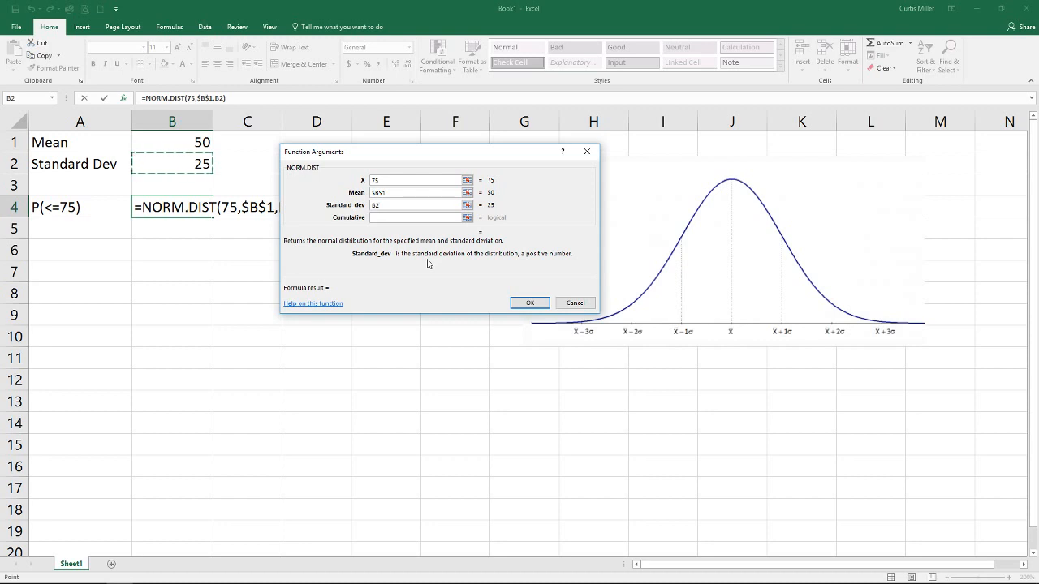
pyautogui.press('F4')
pyautogui.click(395, 219)
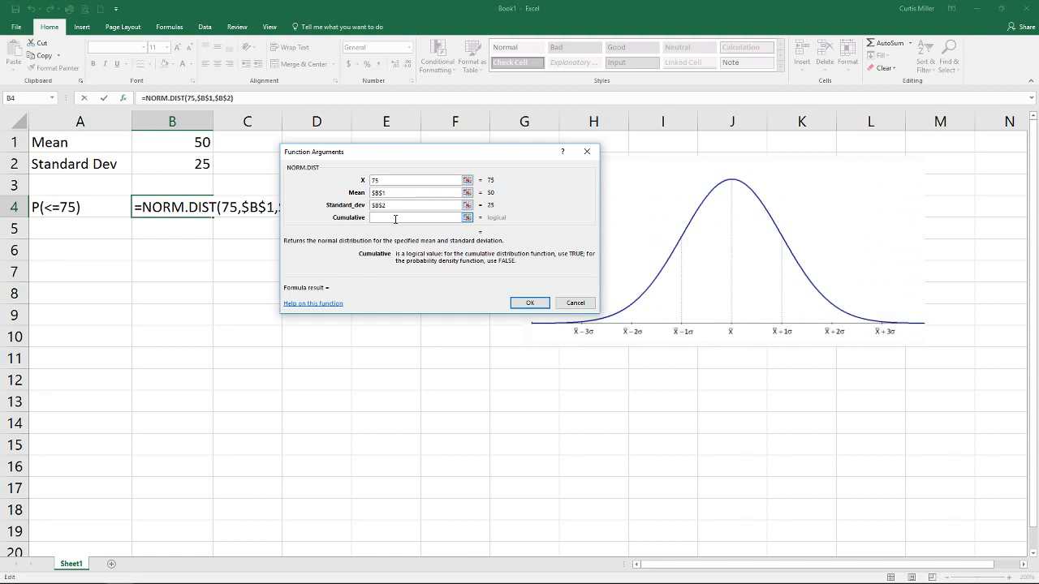
pyautogui.write('true')
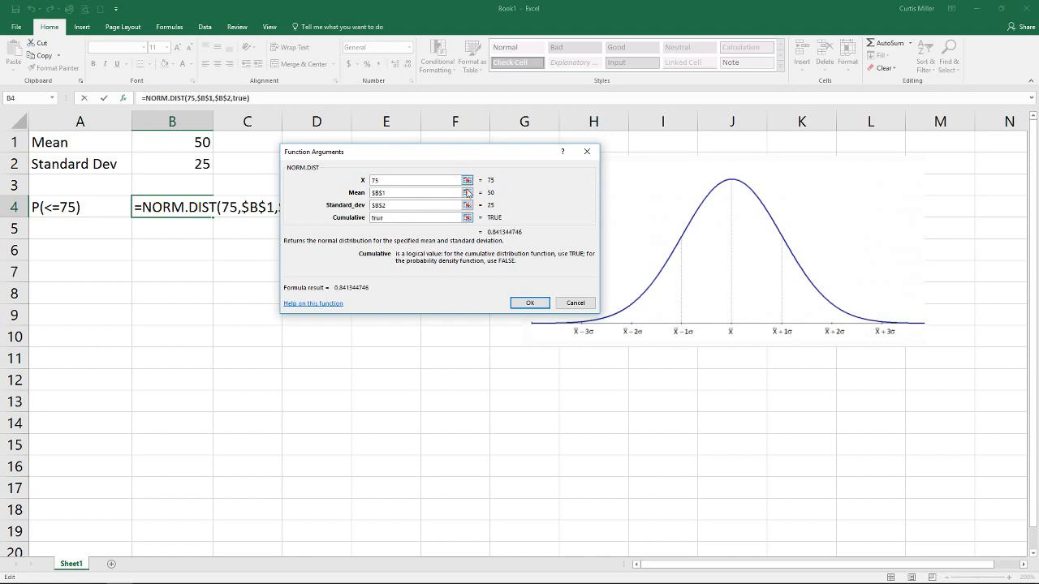
pyautogui.click(520, 300)
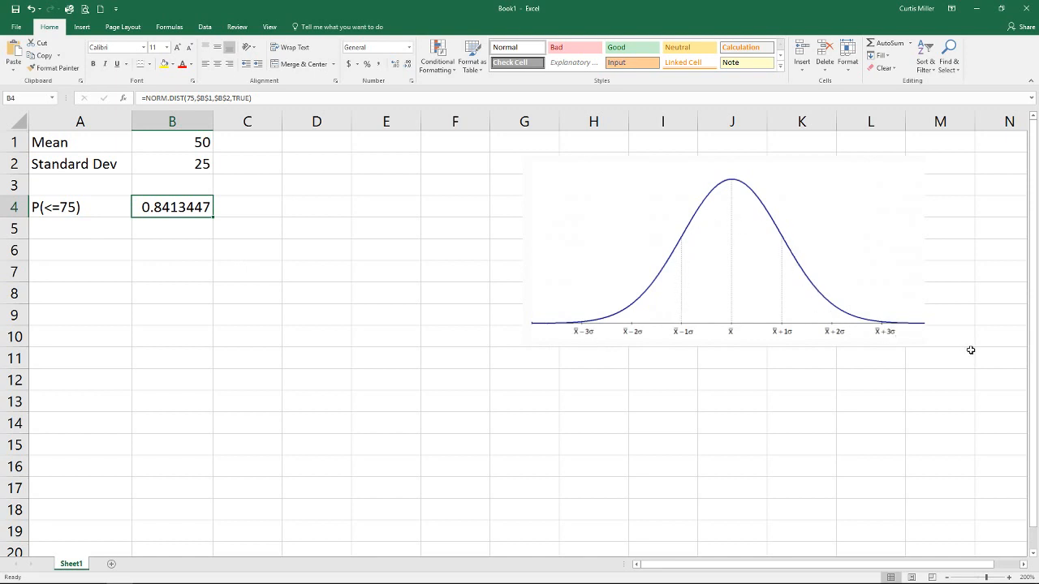
# - Enter the label P(>75) in A5 and calculate that probability in B5 with =1-B4
pyautogui.click(72, 225)
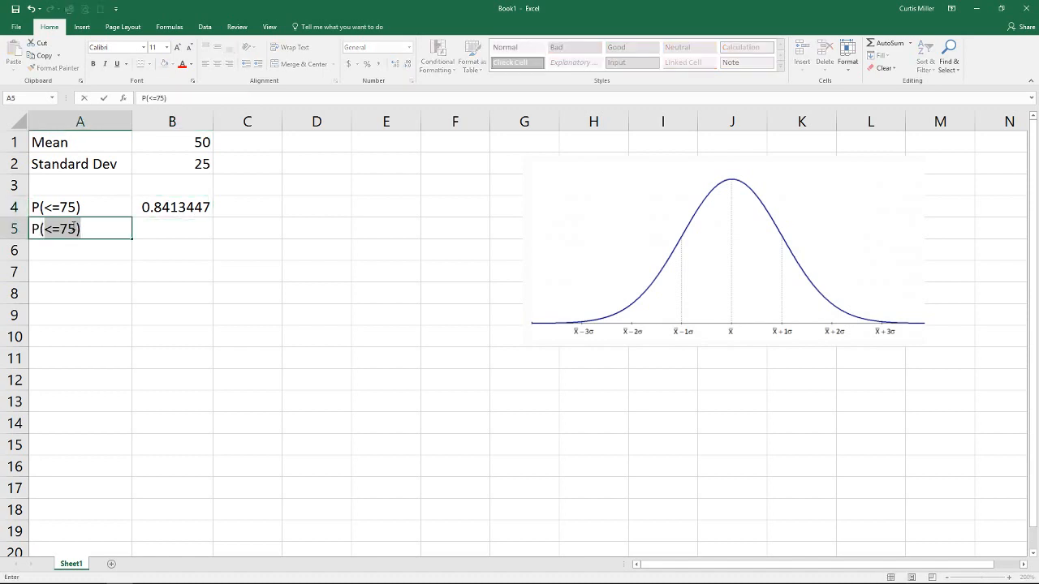
pyautogui.write('>75')
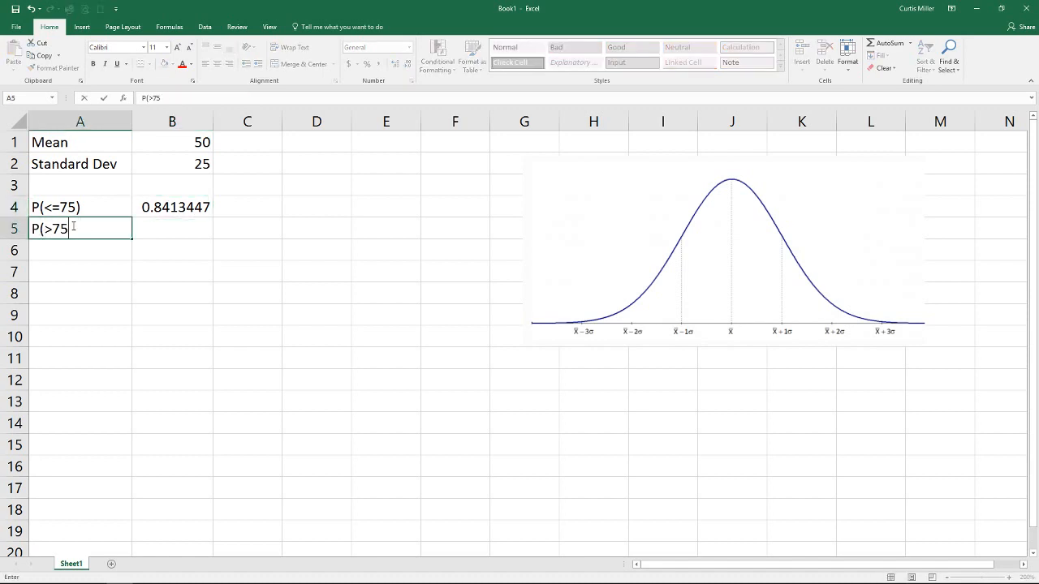
pyautogui.hotkey('ctrl', 'Return')
pyautogui.press('Tab')
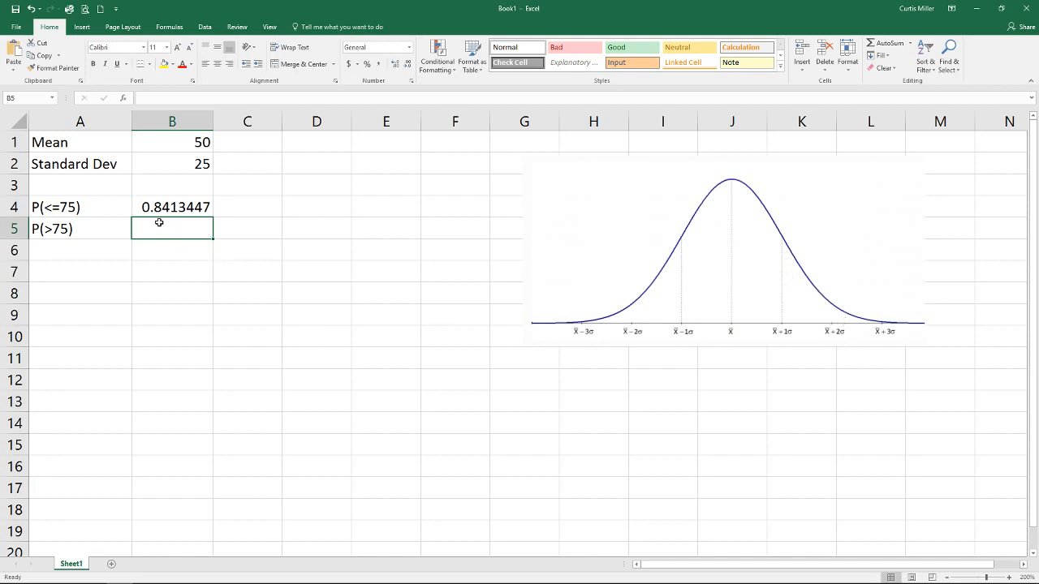
pyautogui.write('=')
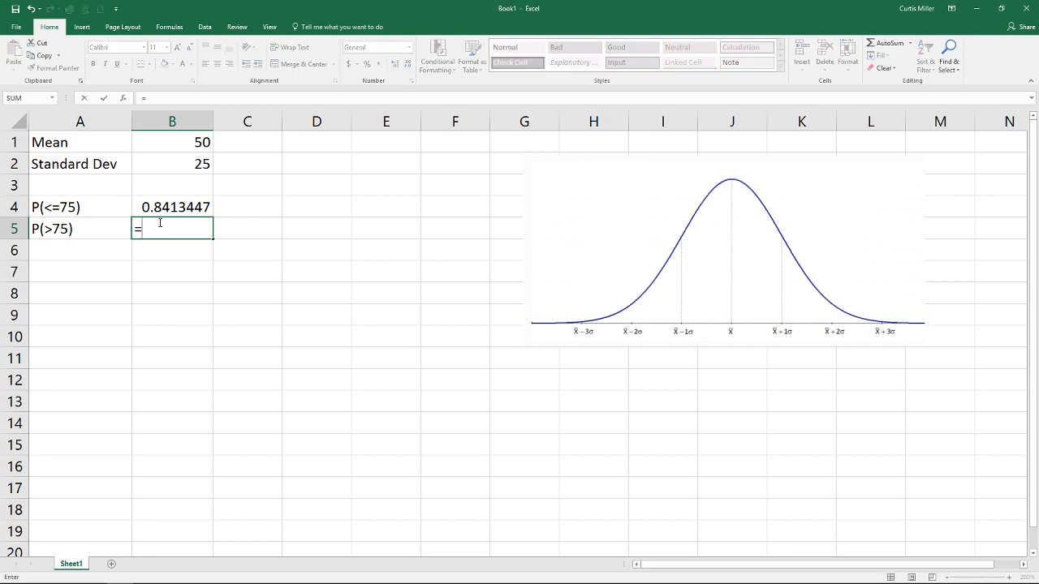
pyautogui.write('1-')
pyautogui.click(189, 208)
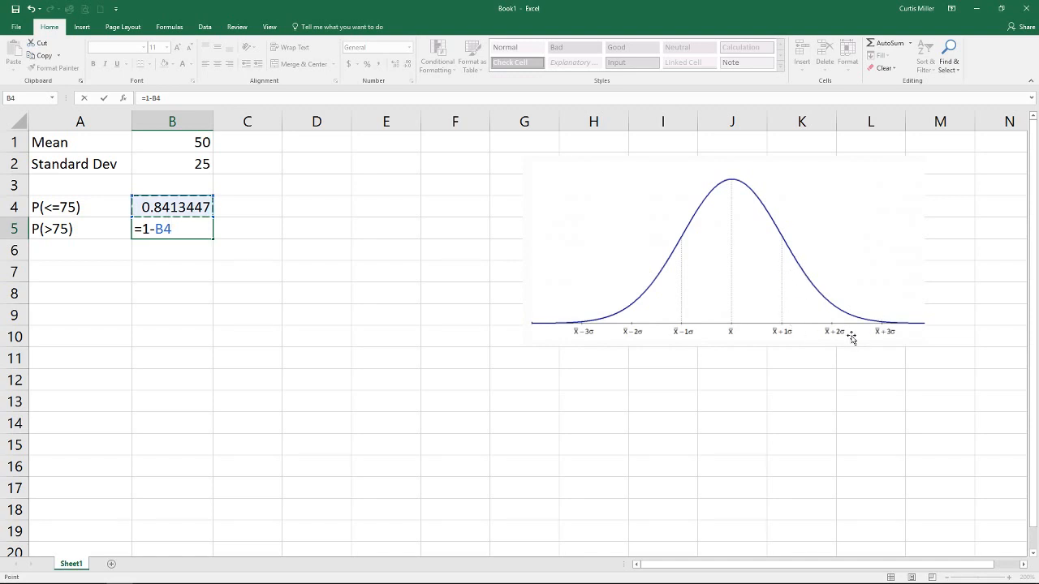
pyautogui.press('Return')
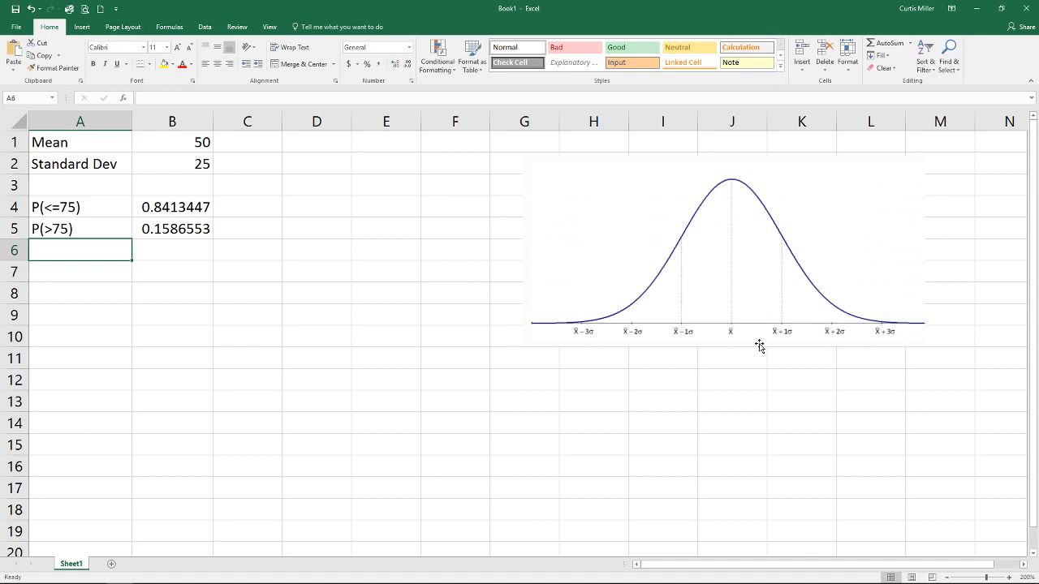
# - Enter the label P(<=25) in A6
pyautogui.write('P(')
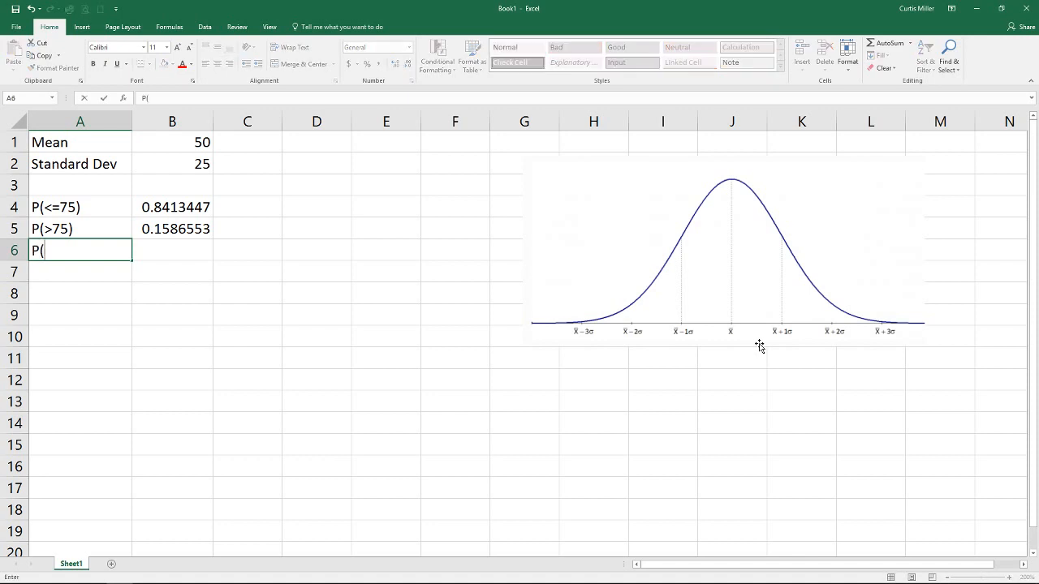
pyautogui.write('<')
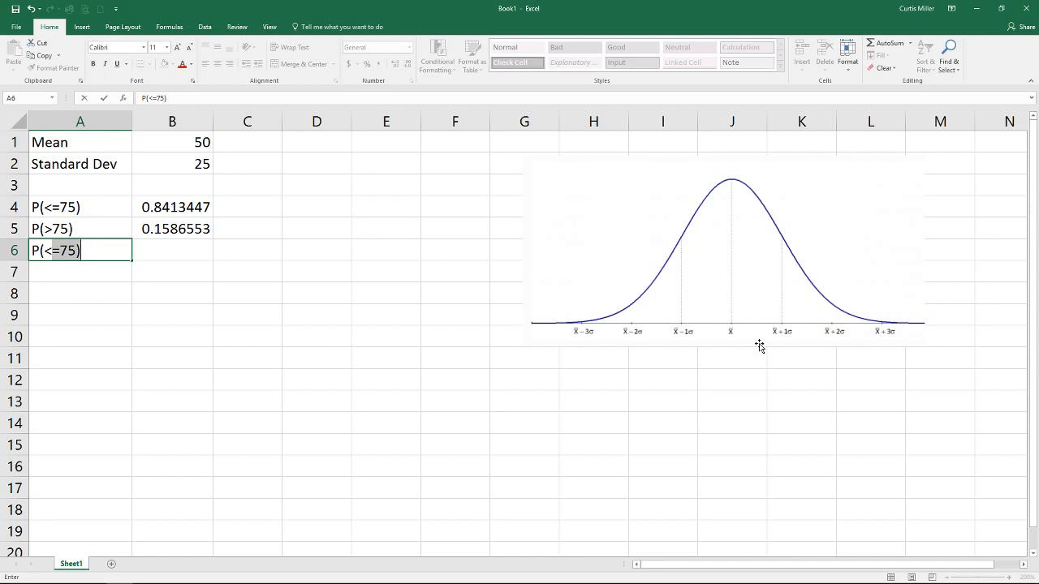
pyautogui.write('=25')
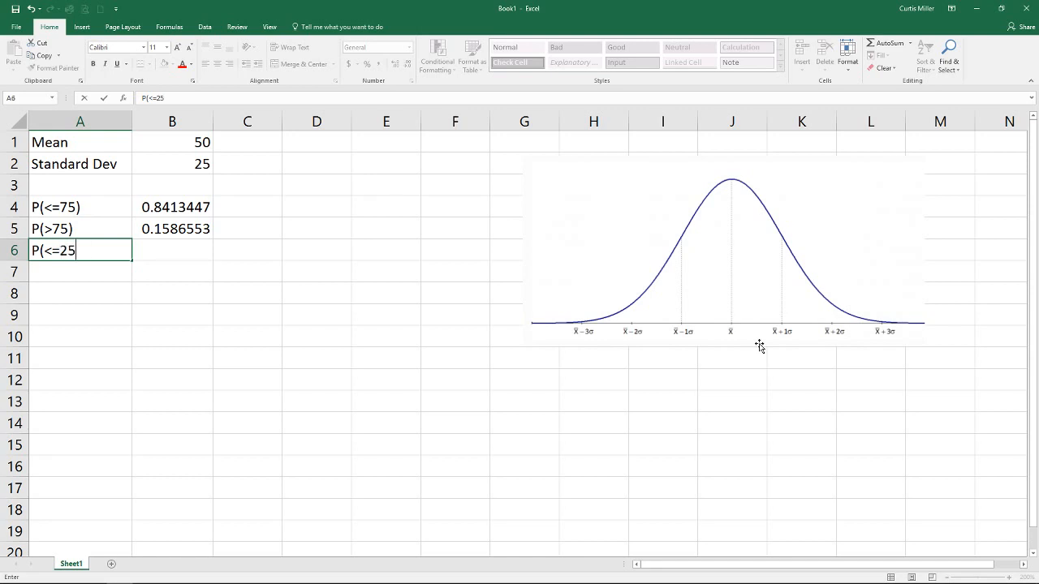
pyautogui.write(')')
pyautogui.press('Tab')
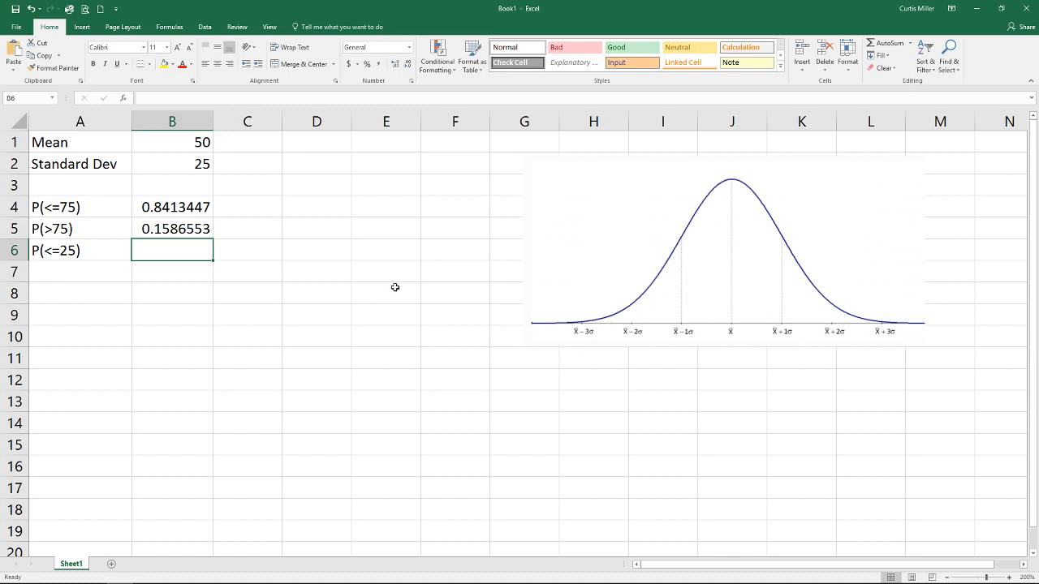
# - Copy the NORM.DIST formula from B4 into B6
pyautogui.press('Up')
pyautogui.press('Up')
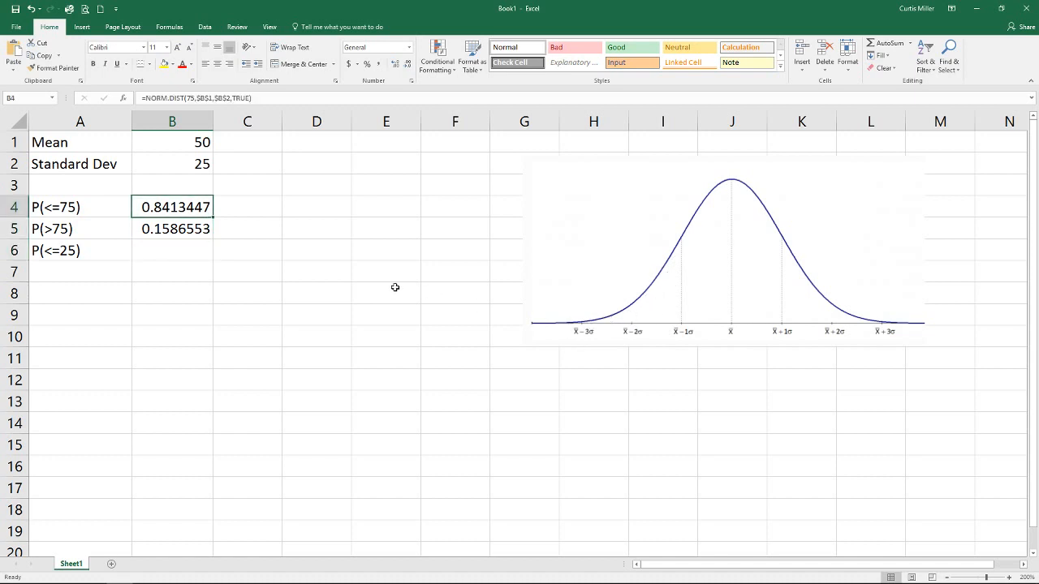
pyautogui.hotkey('ctrl', 'c')
pyautogui.press('Down')
pyautogui.press('Down')
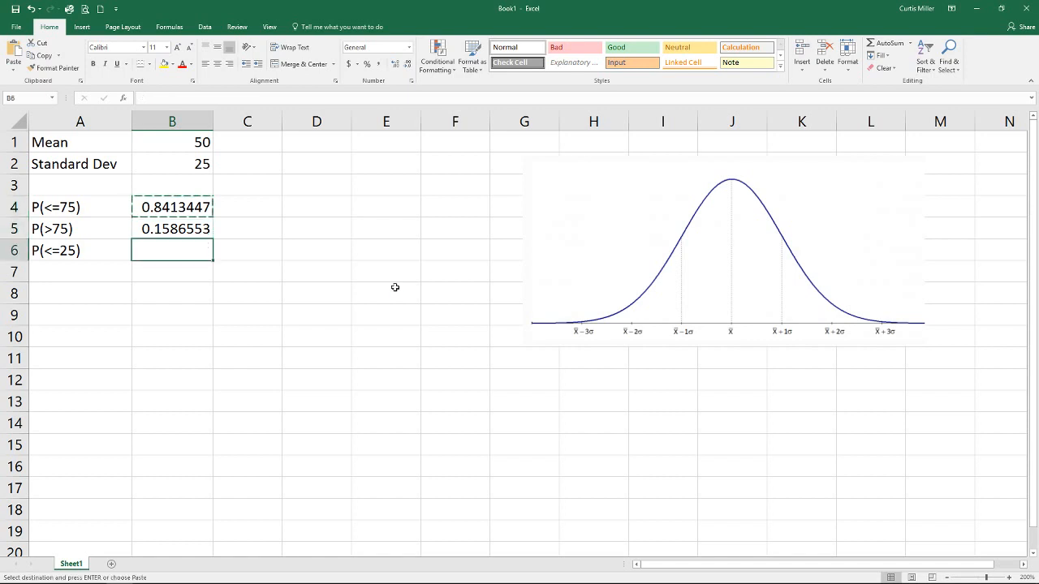
pyautogui.hotkey('ctrl', 'v')
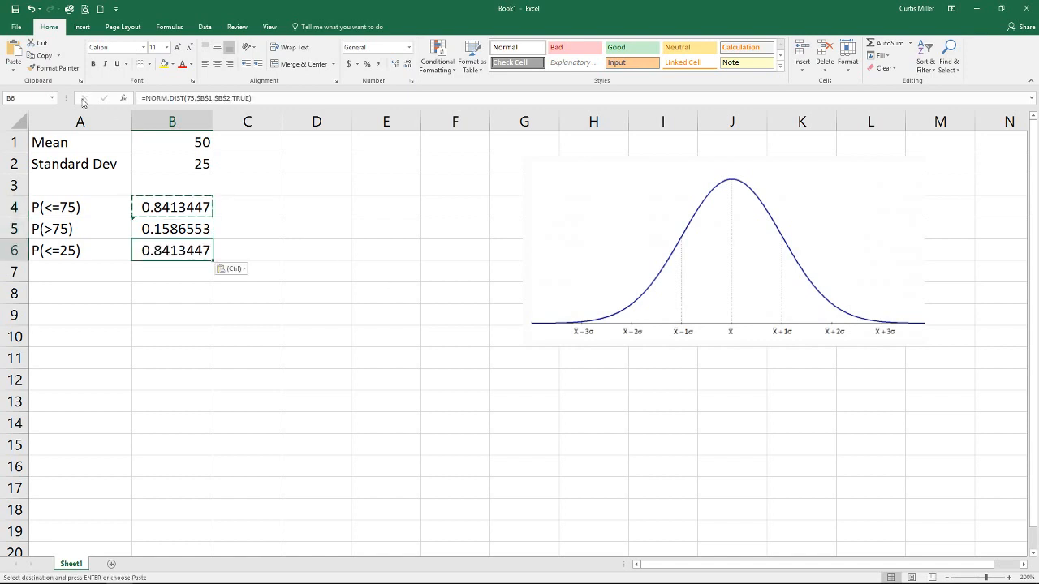
# - Change the X argument of the NORM.DIST formula in B6 to 25 in the function arguments dialog
pyautogui.click(121, 99)
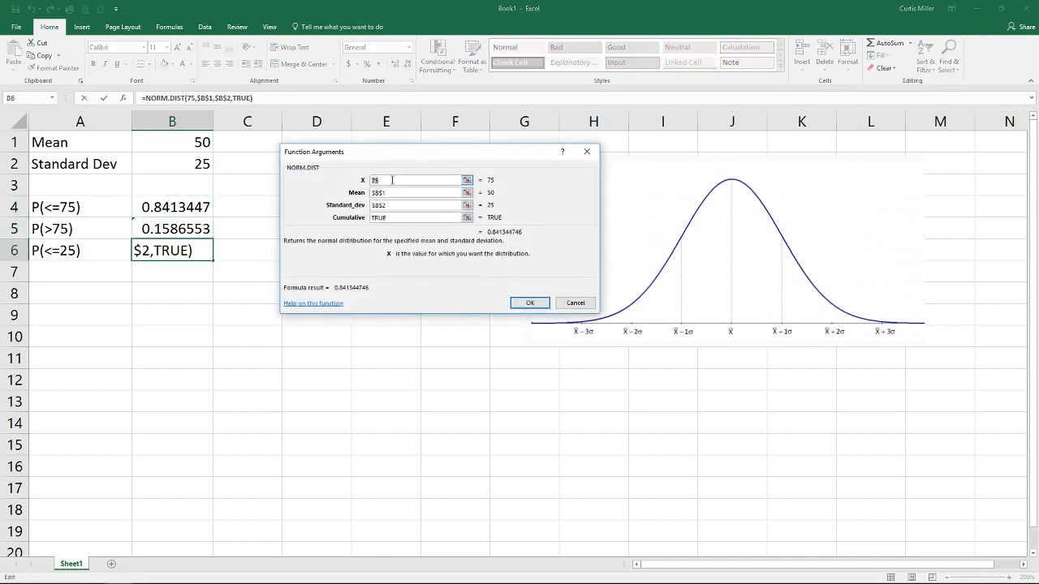
pyautogui.click(393, 181)
pyautogui.moveTo(393, 180); pyautogui.dragTo(366, 180)
pyautogui.write('25')
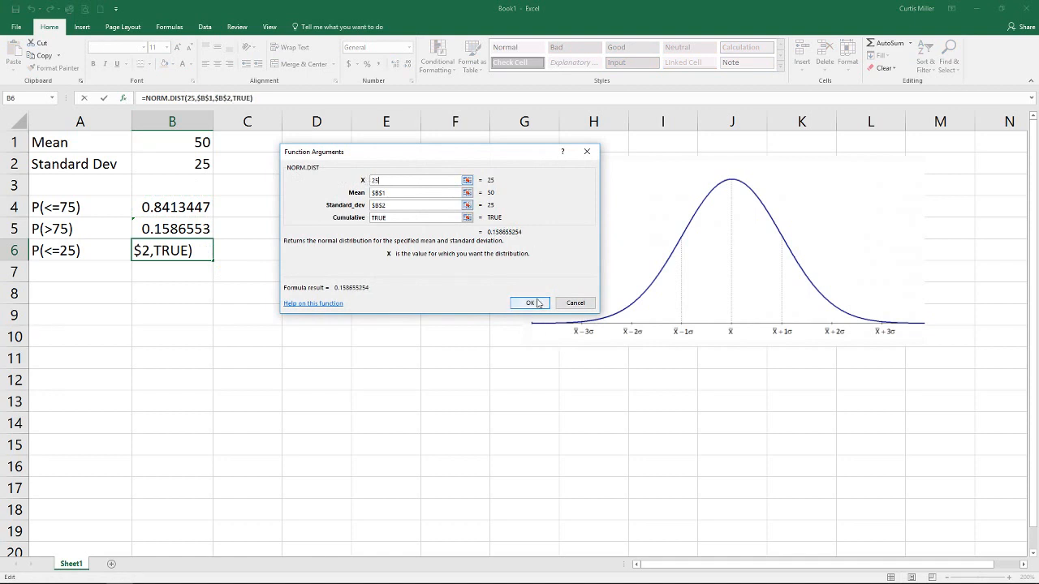
pyautogui.click(530, 303)
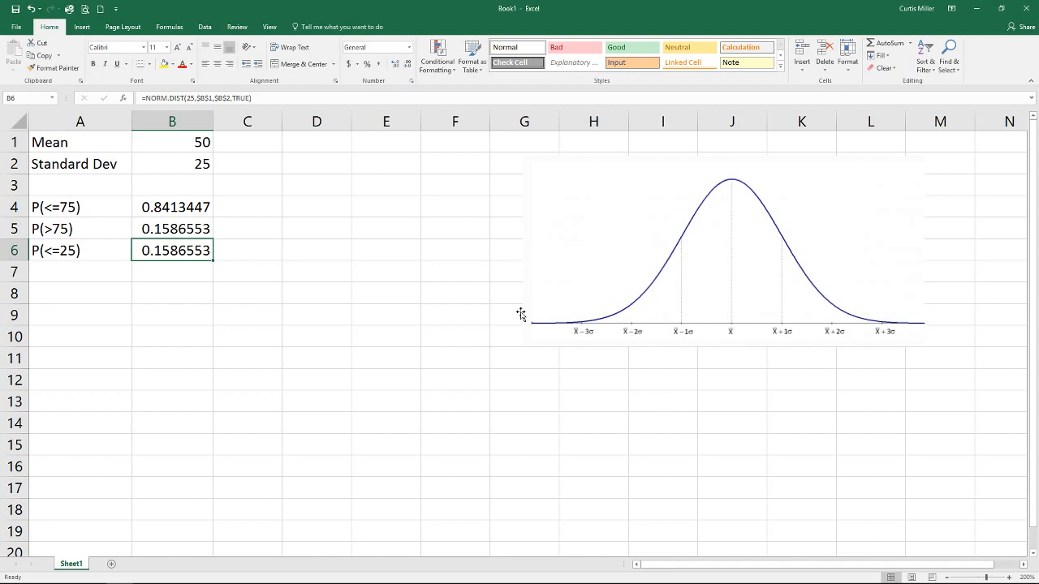
# - Enter the label P(between 25 & 75) in A7 and auto-fit column A to its contents
pyautogui.click(66, 277)
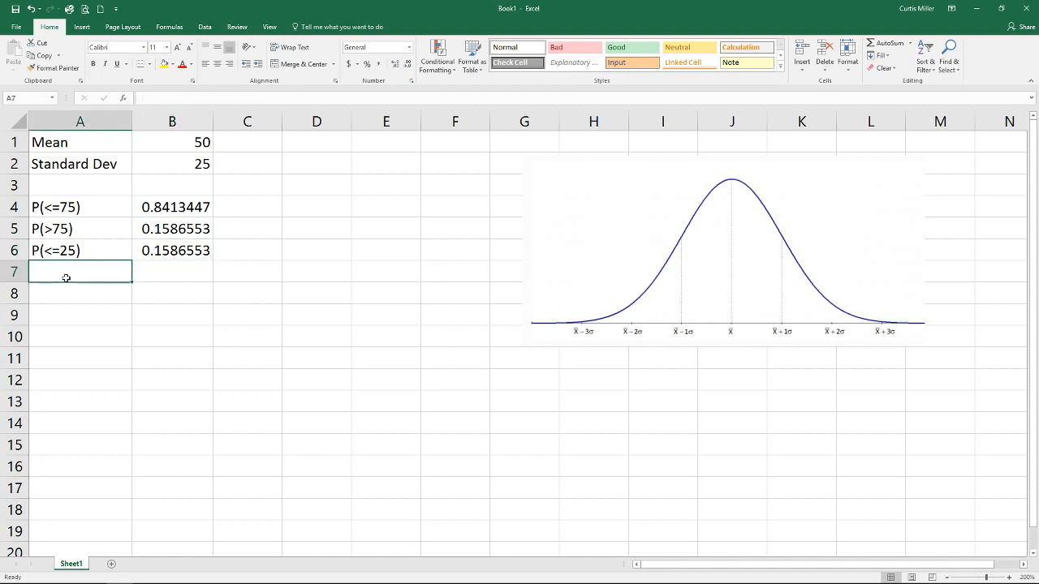
pyautogui.write('P(')
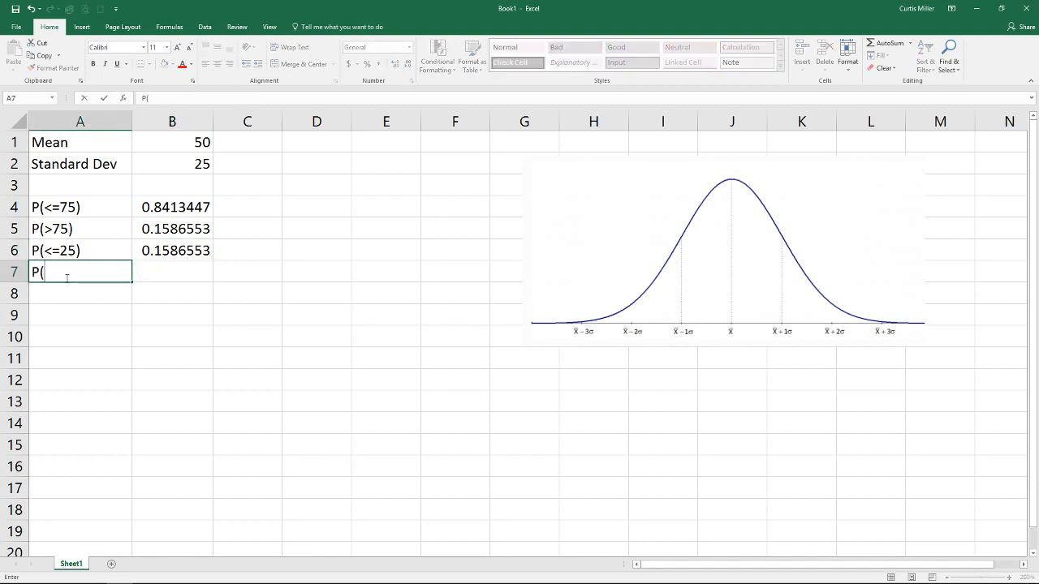
pyautogui.write('between 25')
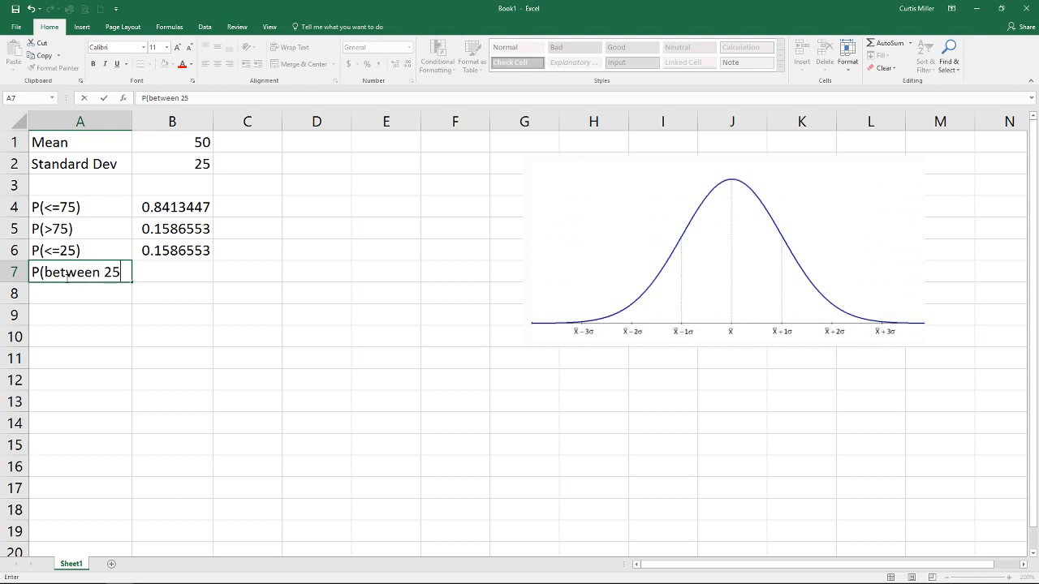
pyautogui.write(' & 75)')
pyautogui.press('Tab')
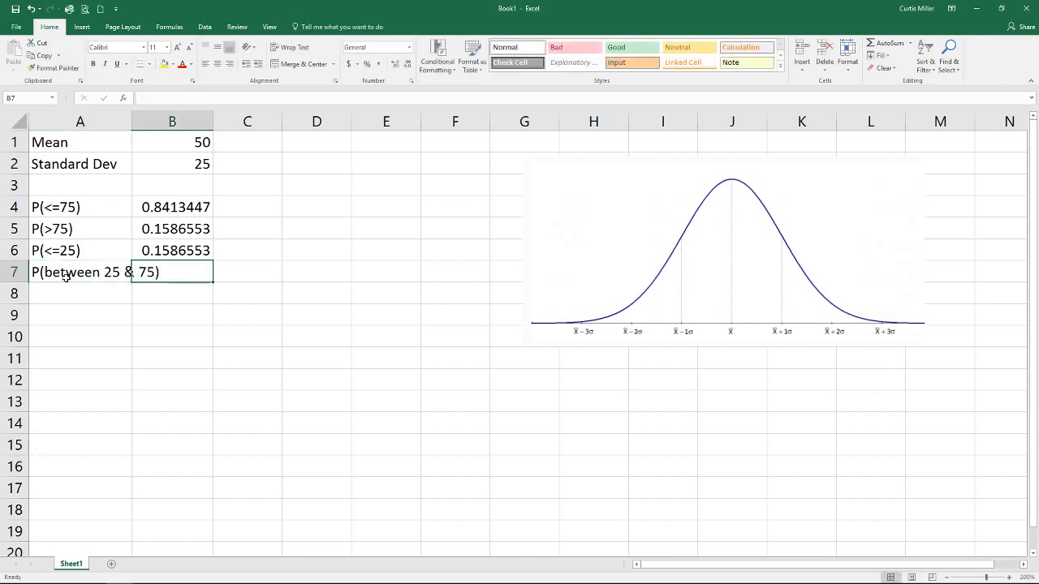
pyautogui.doubleClick(132, 121)
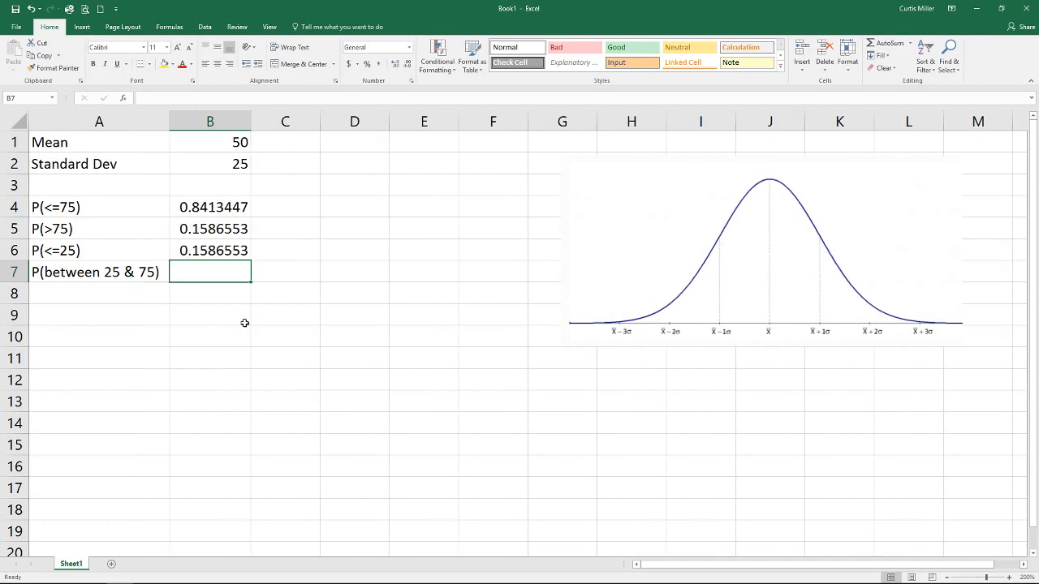
# - Calculate the probability between 25 and 75 in B7 with the formula =B4-B6
pyautogui.write('=')
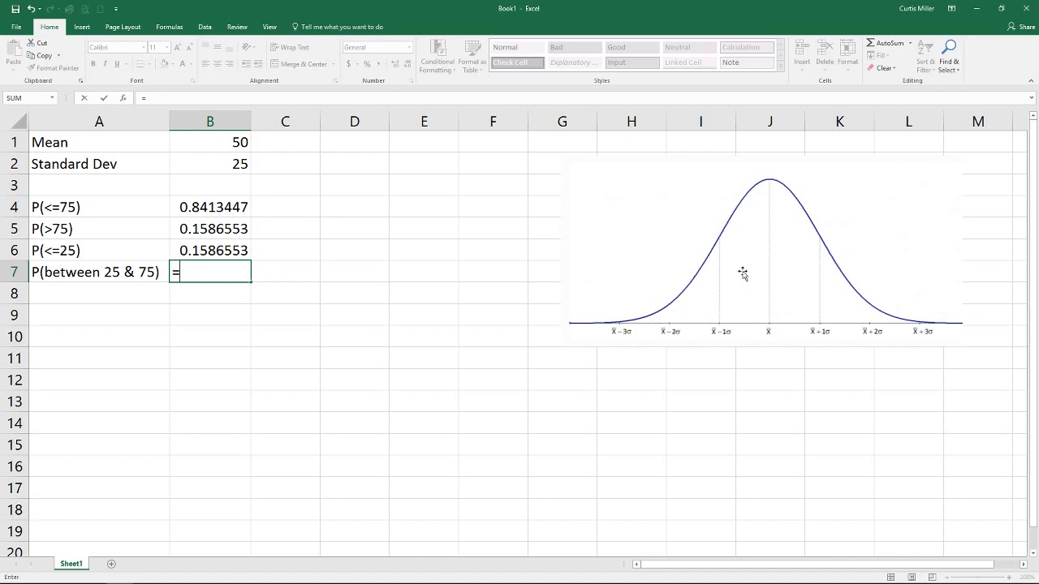
pyautogui.click(217, 200)
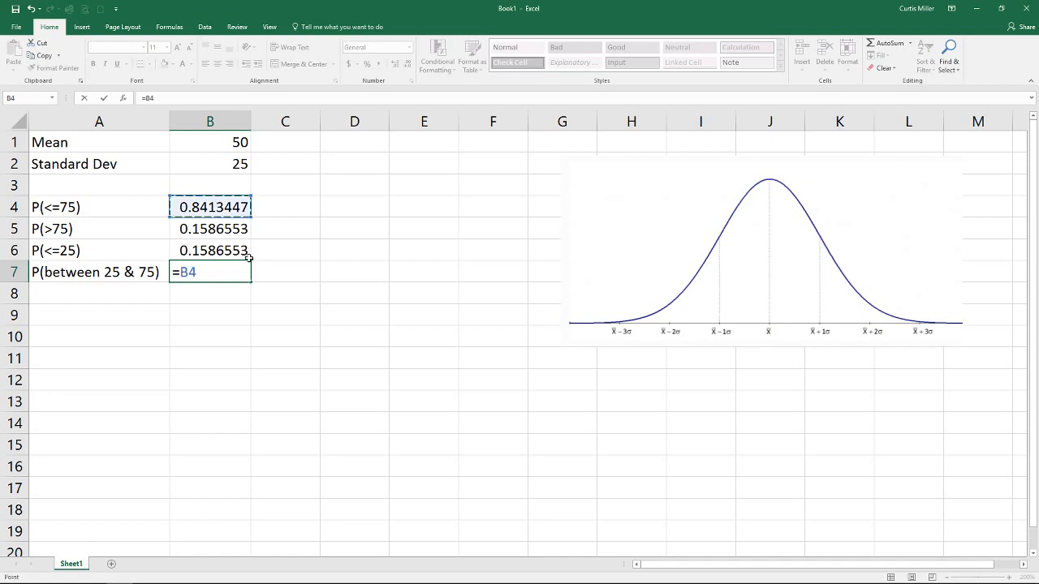
pyautogui.write('-')
pyautogui.click(244, 250)
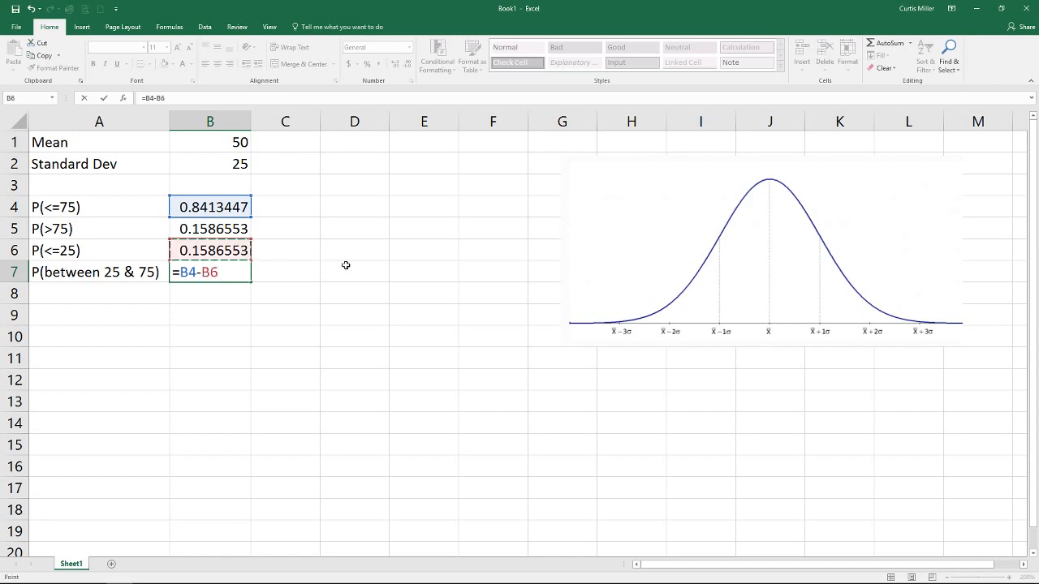
pyautogui.press('Return')
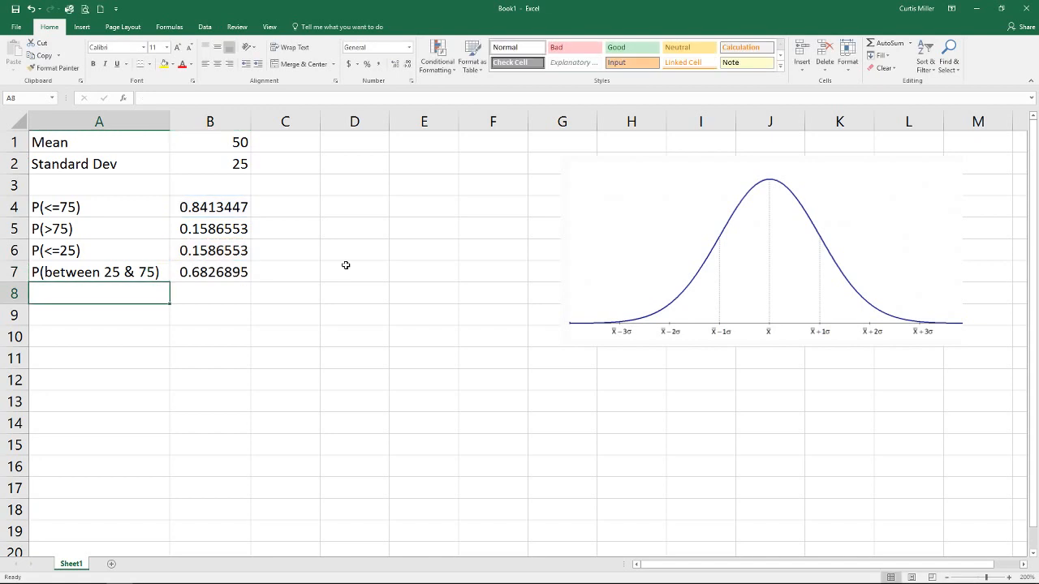